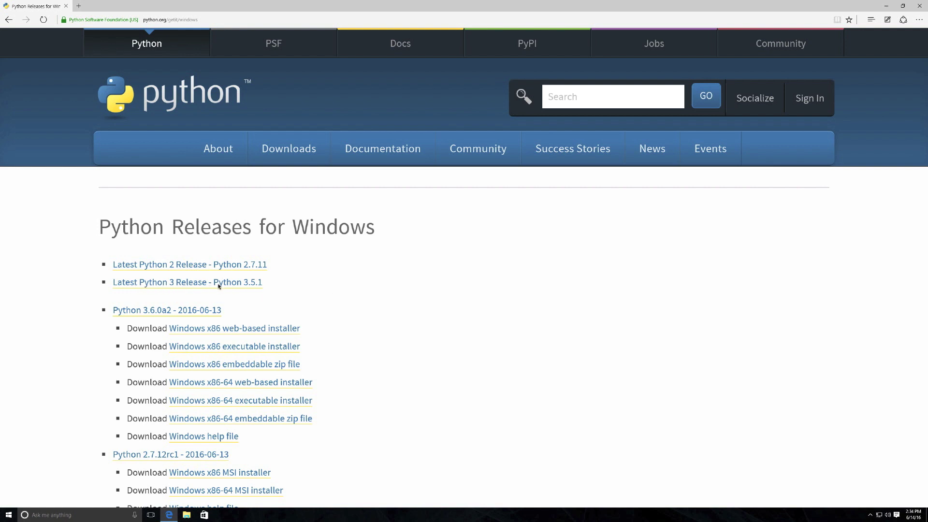
# - Download the Windows x86 executable installer for Python 3.5.1 and run its Install Now installation
pyautogui.click(252, 283)
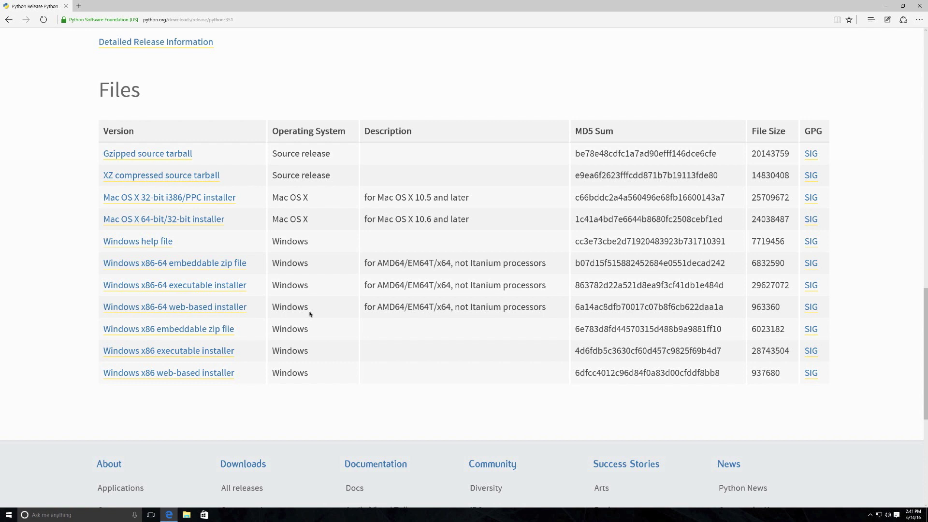
pyautogui.click(193, 352)
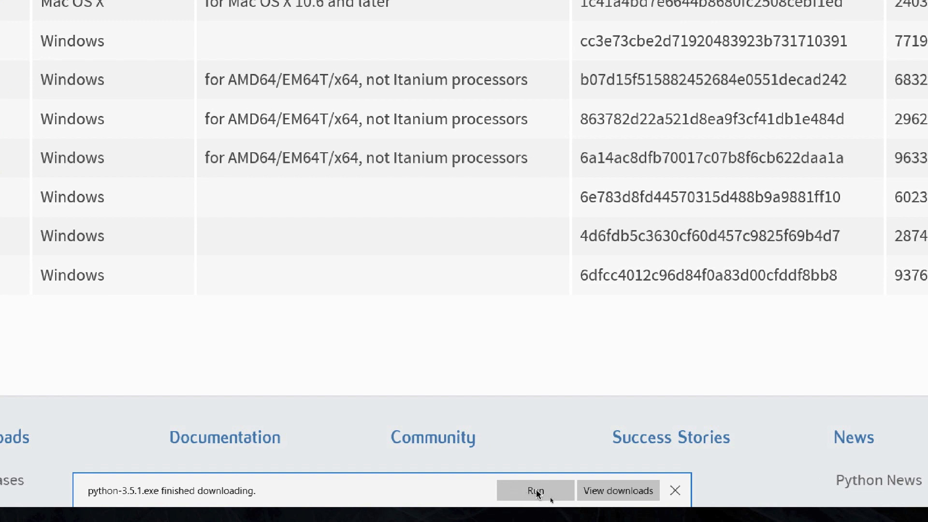
pyautogui.click(536, 491)
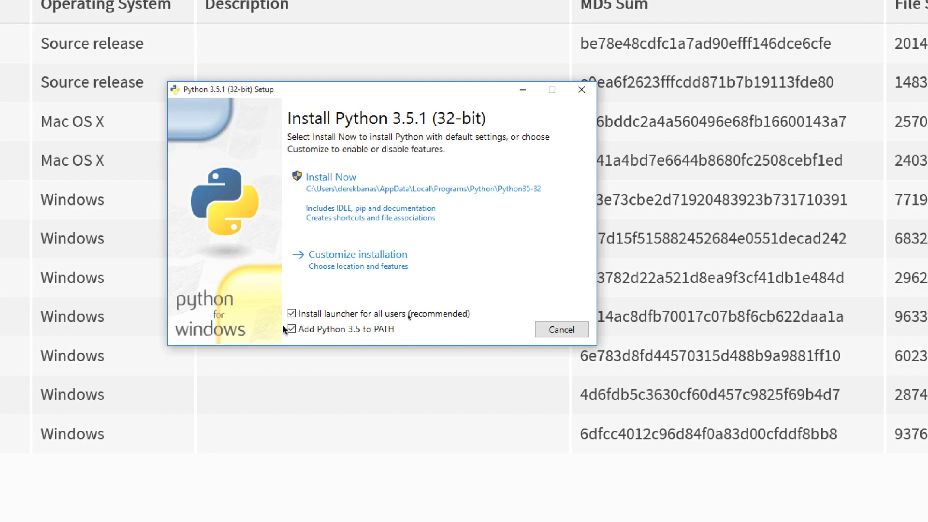
pyautogui.click(331, 178)
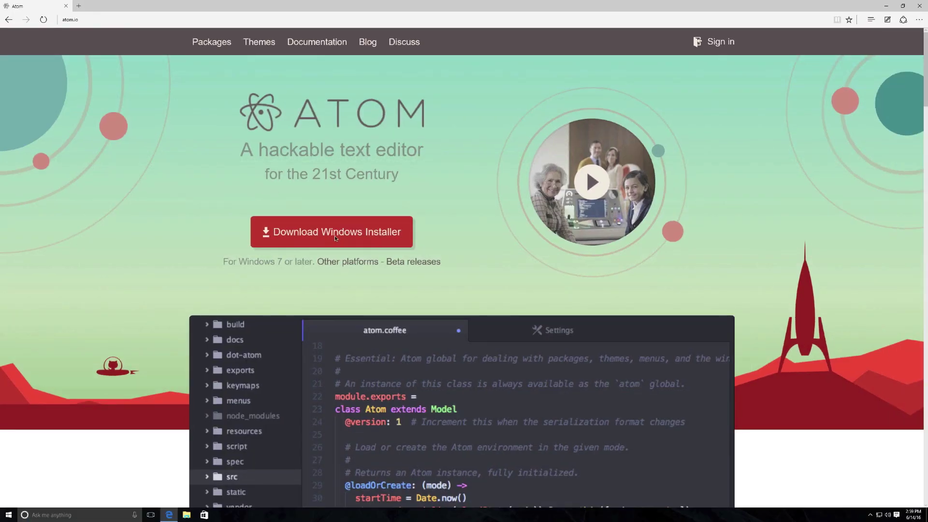
# - Download the Atom Windows installer and run AtomSetup.exe
pyautogui.click(340, 235)
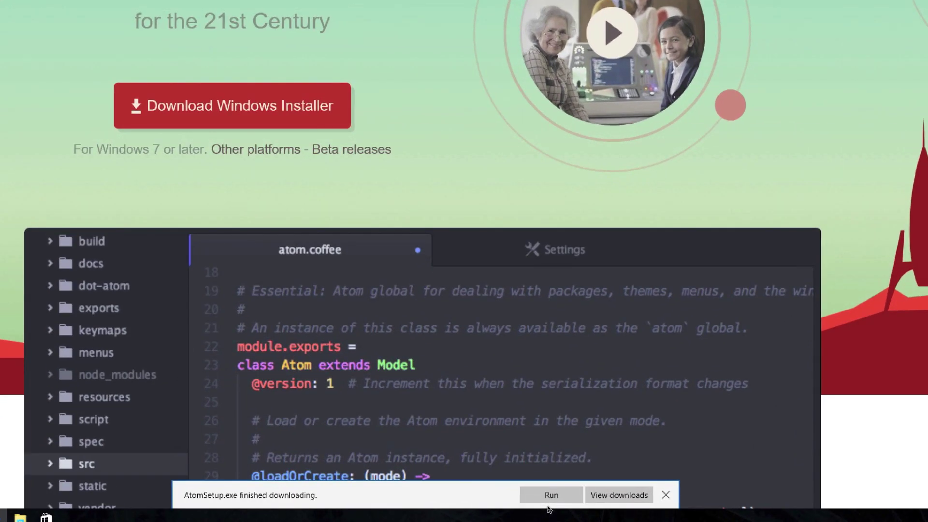
pyautogui.click(551, 495)
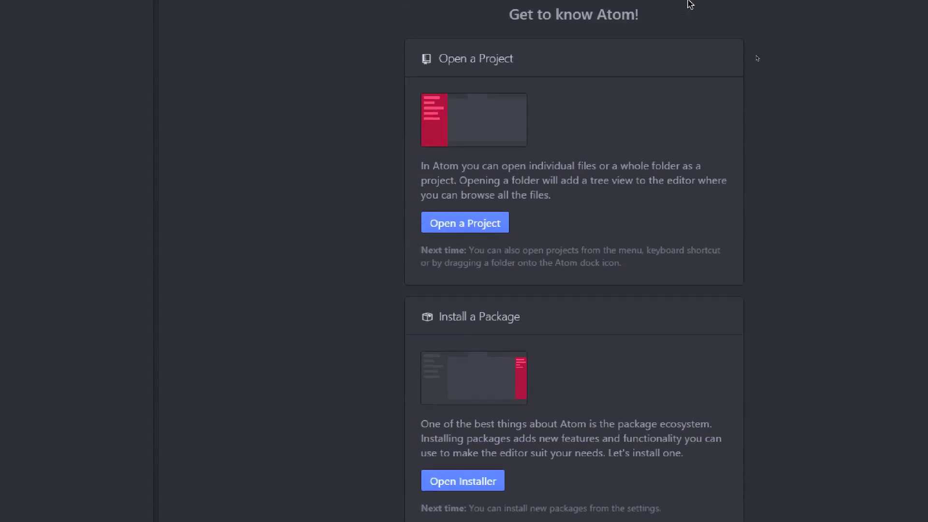
# - Create a folder named PythonCode in Documents and open it as the Atom project
pyautogui.click(465, 224)
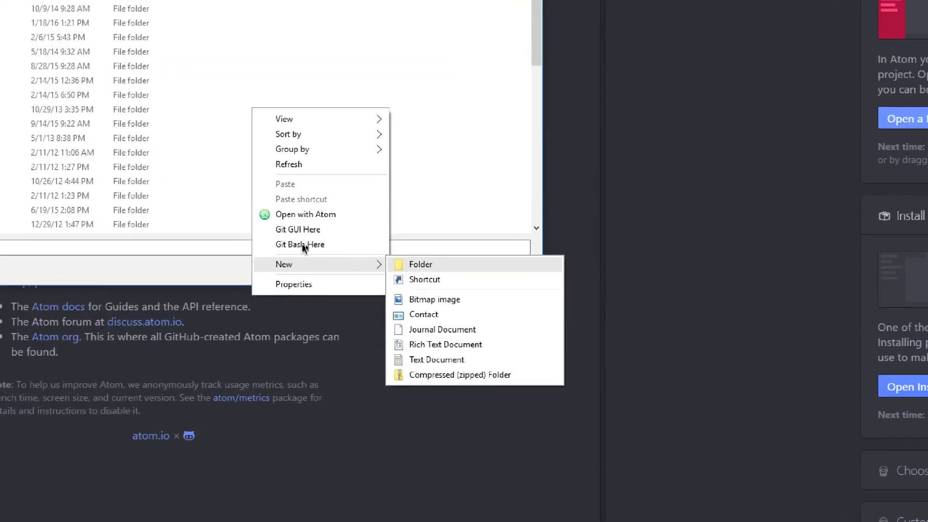
pyautogui.click(440, 269)
pyautogui.write('PythonCode')
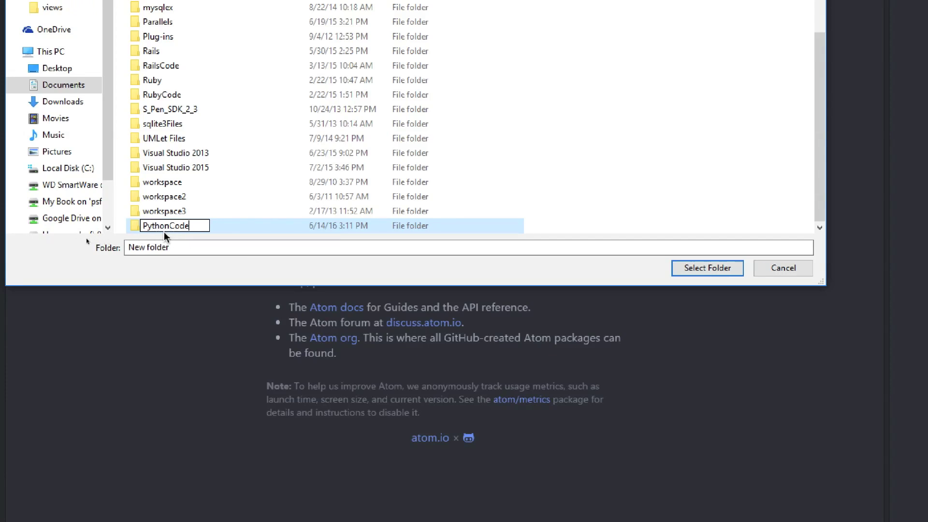
pyautogui.click(708, 268)
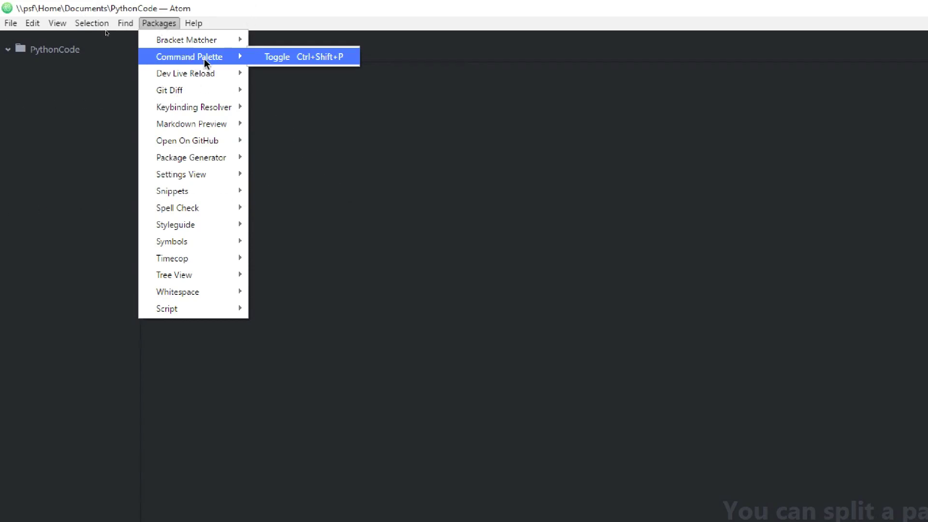
# - Find the Install Packages And Themes settings by searching the Command Palette for "install" and open them
pyautogui.click(309, 56)
pyautogui.write('install')
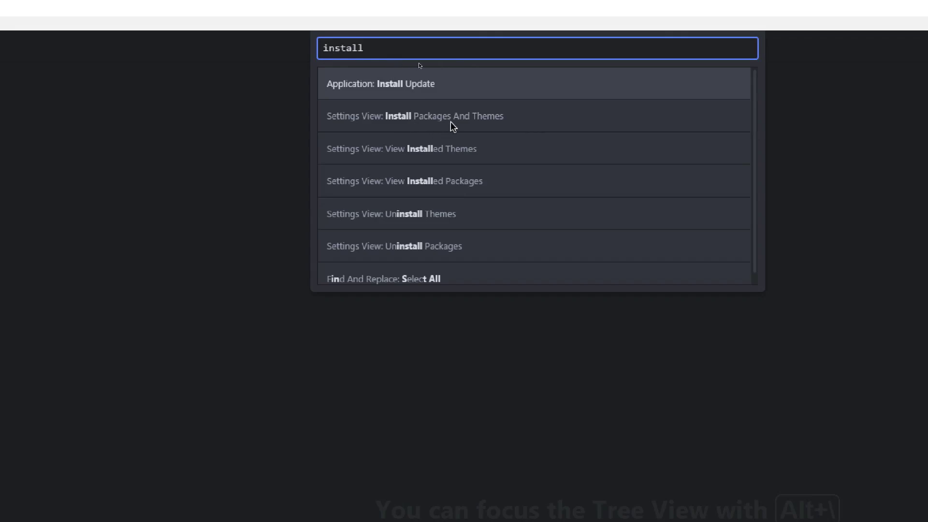
pyautogui.click(525, 118)
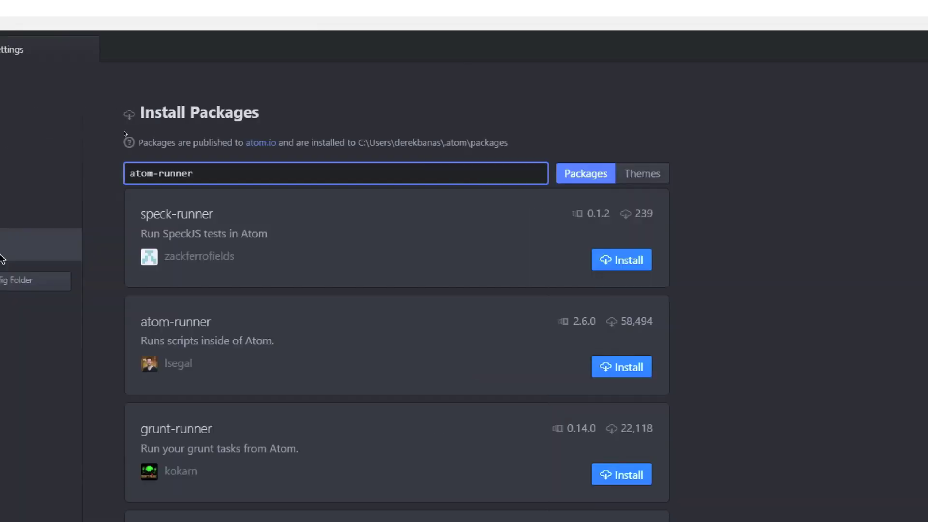
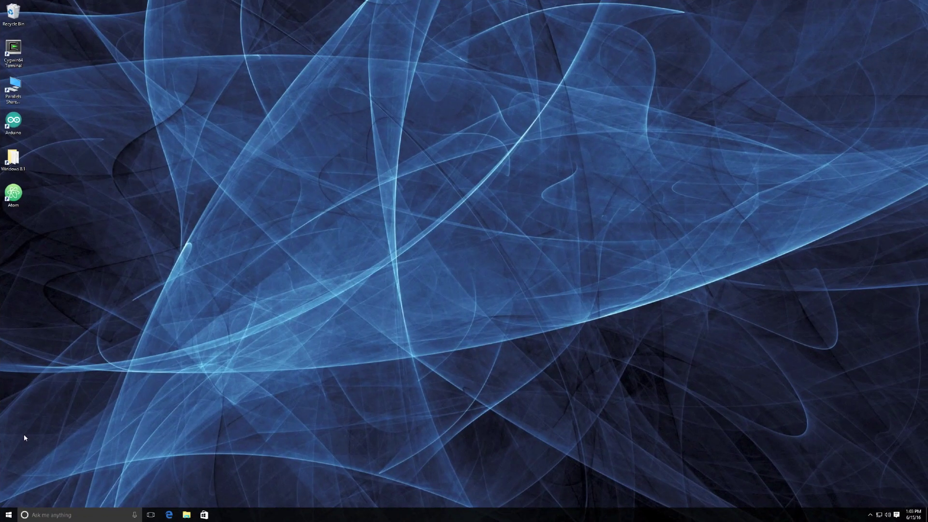
# - Launch IDLE (Python 3.5 32-bit) from the Python 3.5 group of the installed Windows apps
pyautogui.moveTo(7, 518)
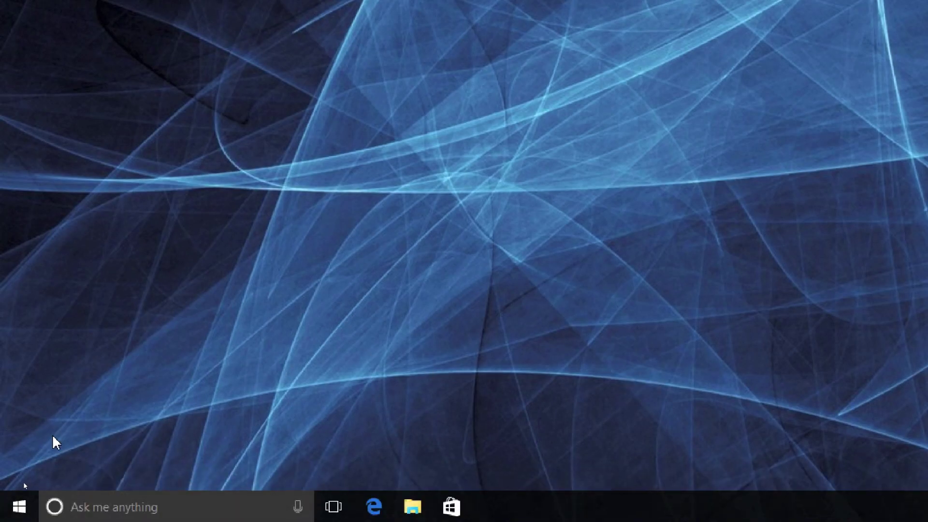
pyautogui.click(20, 511)
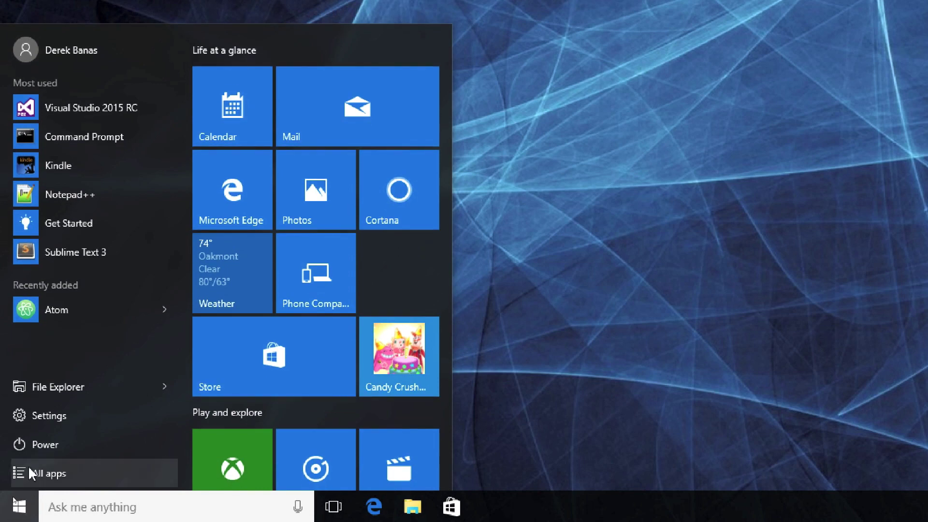
pyautogui.click(59, 473)
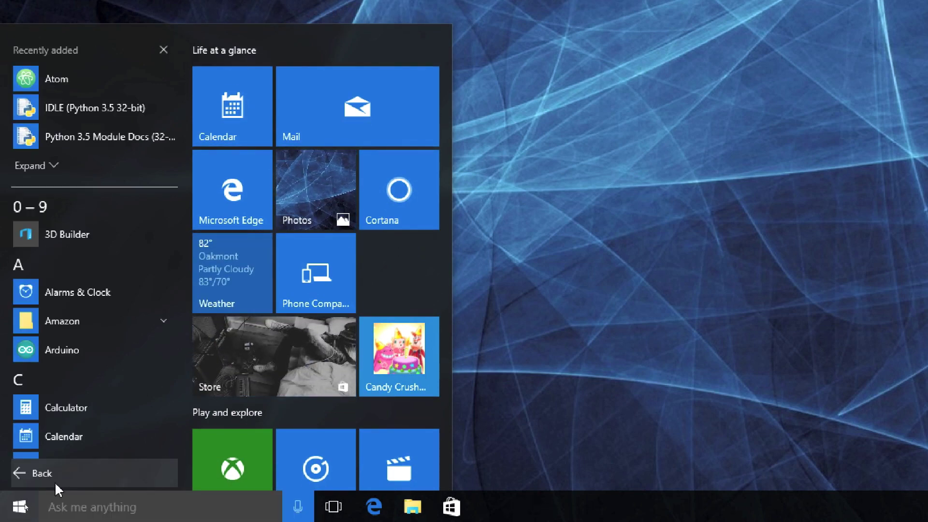
pyautogui.scroll(-10, 92, 389)
pyautogui.scroll(-10, 90, 384)
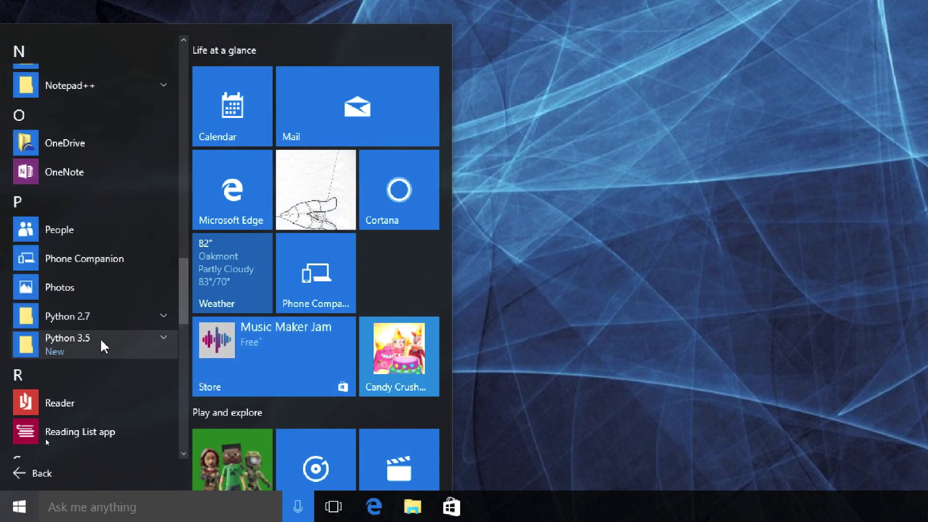
pyautogui.click(118, 337)
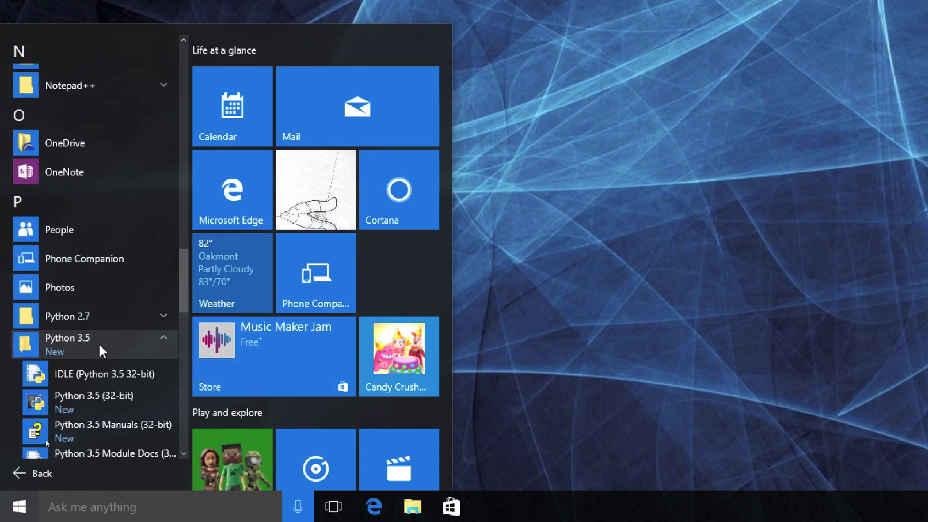
pyautogui.click(102, 371)
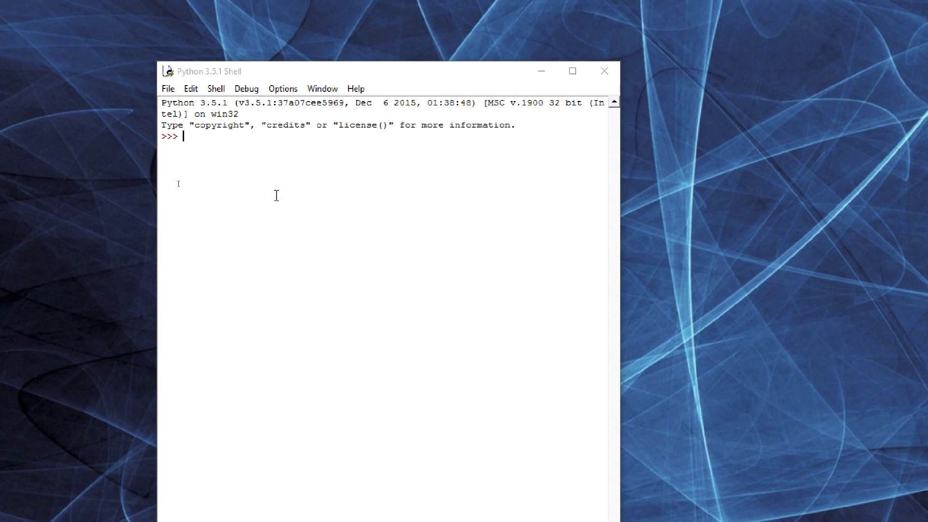
# - Run print("Hello World") in the Python shell
pyautogui.click(277, 195)
pyautogui.write('print(')
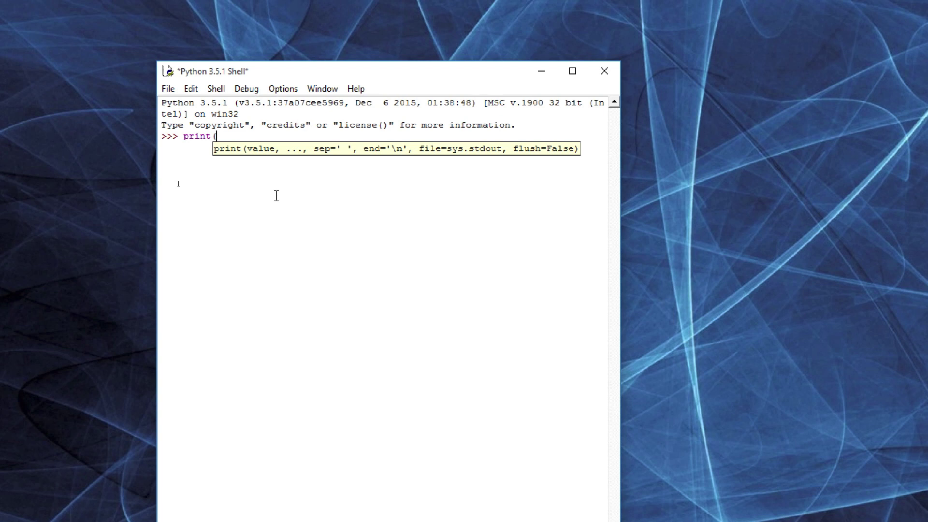
pyautogui.write('"Hello World")')
pyautogui.press('Return')
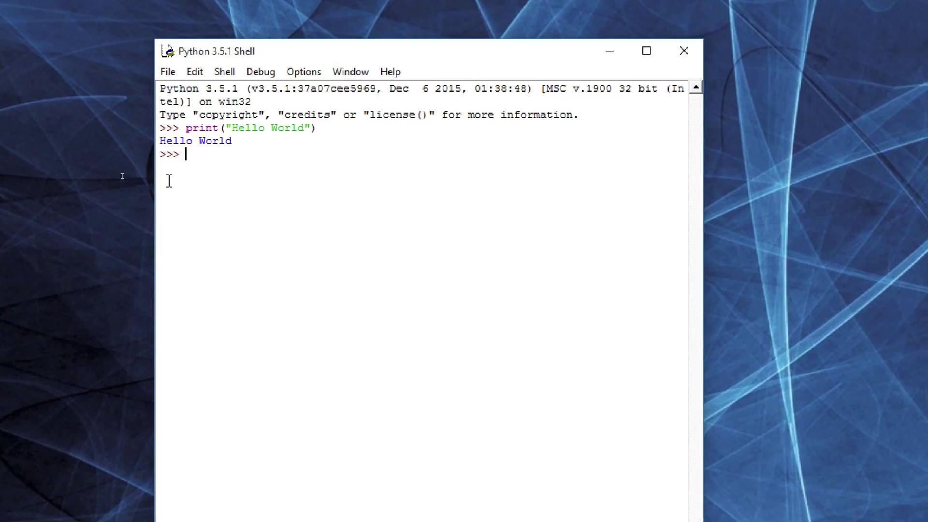
pyautogui.moveTo(206, 89); pyautogui.dragTo(239, 89)
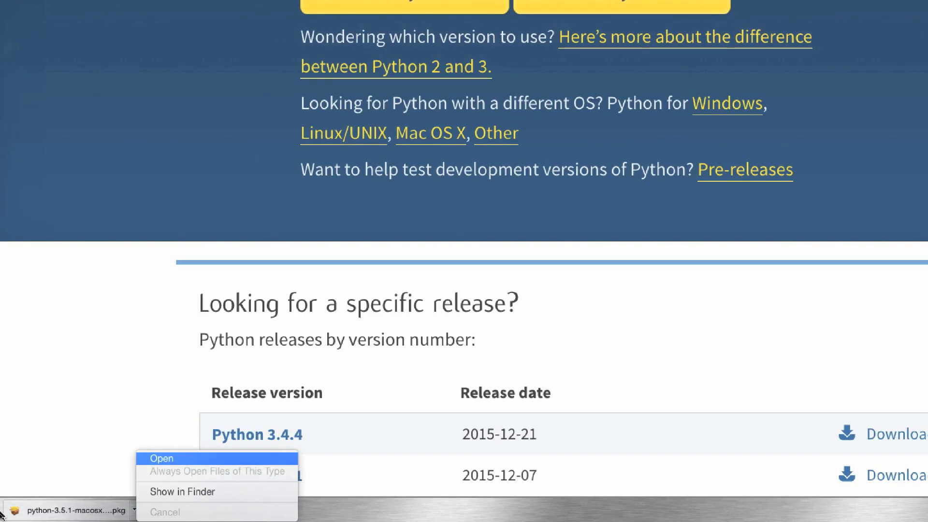
# - Open the downloaded Python 3.5.1 macOS package, accept the license agreement and start the standard installation on Macintosh HD
pyautogui.click(177, 459)
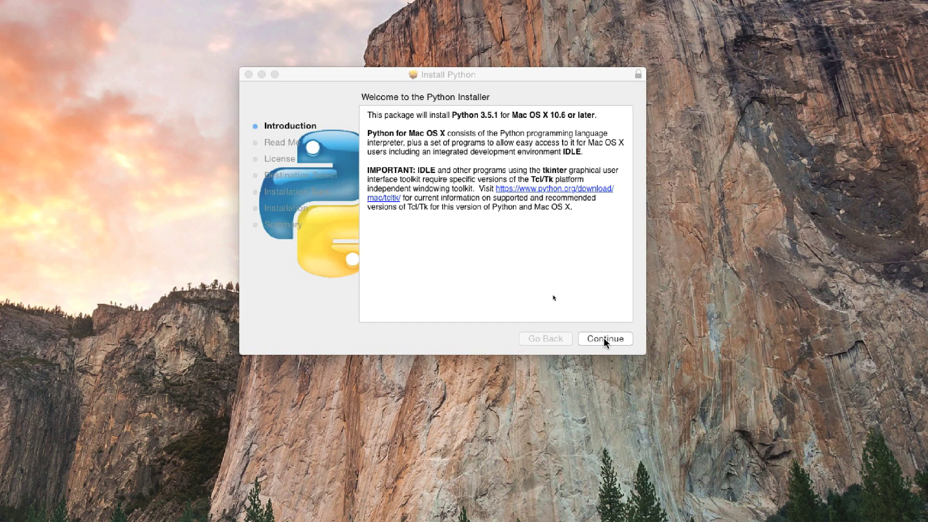
pyautogui.click(604, 337)
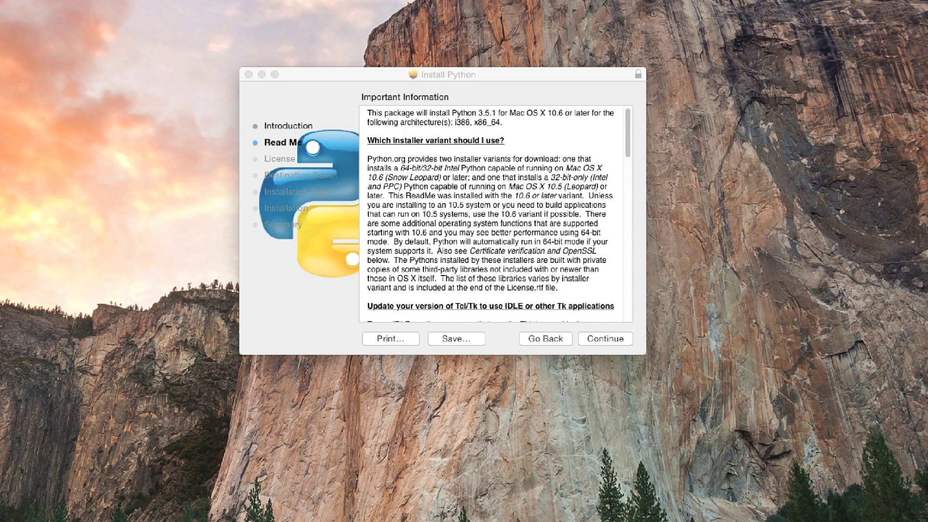
pyautogui.click(604, 338)
pyautogui.click(603, 338)
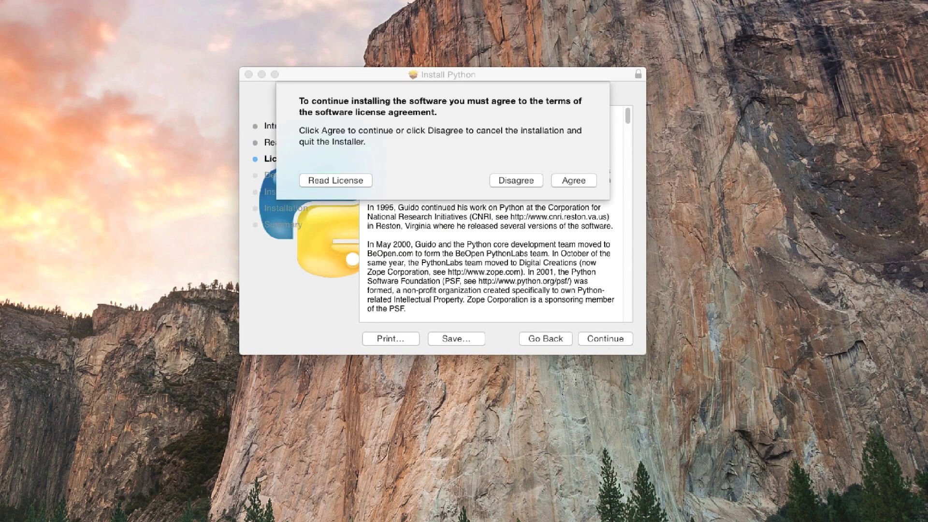
pyautogui.click(570, 180)
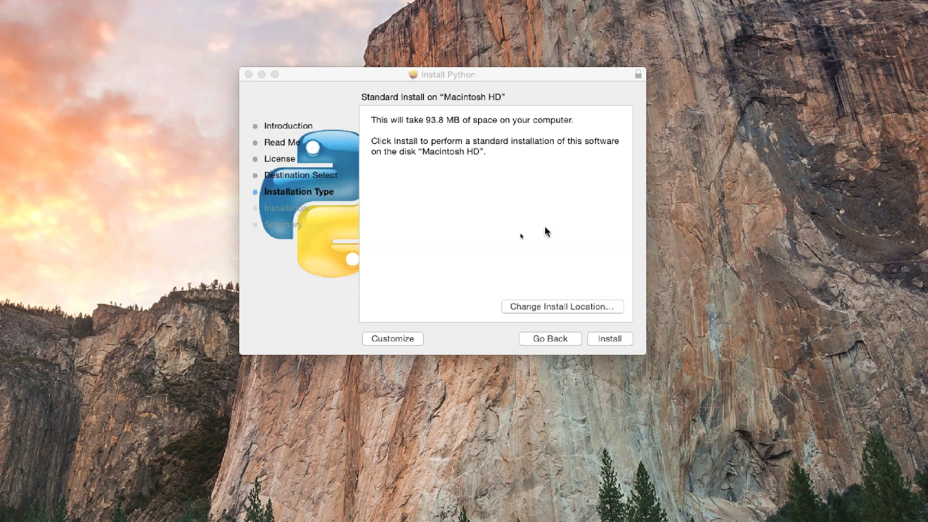
pyautogui.click(610, 339)
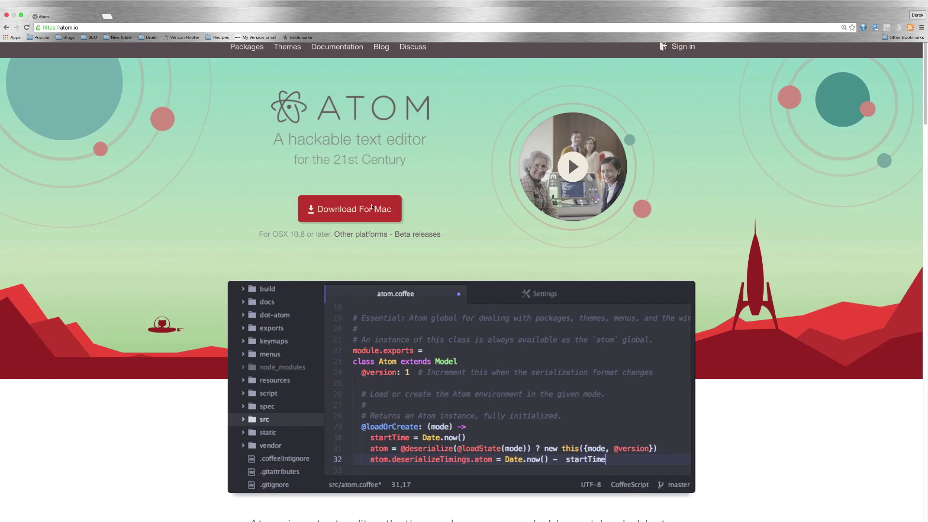
# - Download Atom for Mac and switch to Finder to open the Downloads folder inside the home folder
pyautogui.click(356, 213)
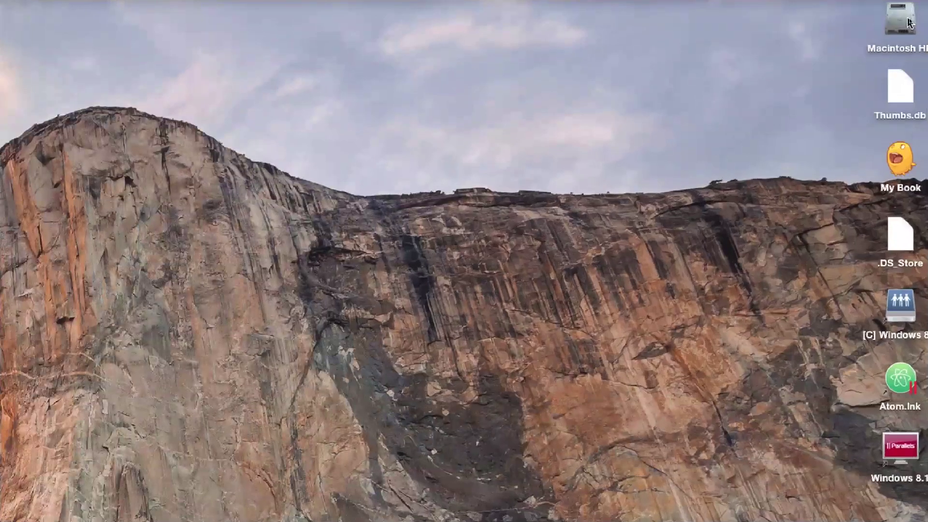
pyautogui.click(900, 21)
pyautogui.doubleClick(903, 24)
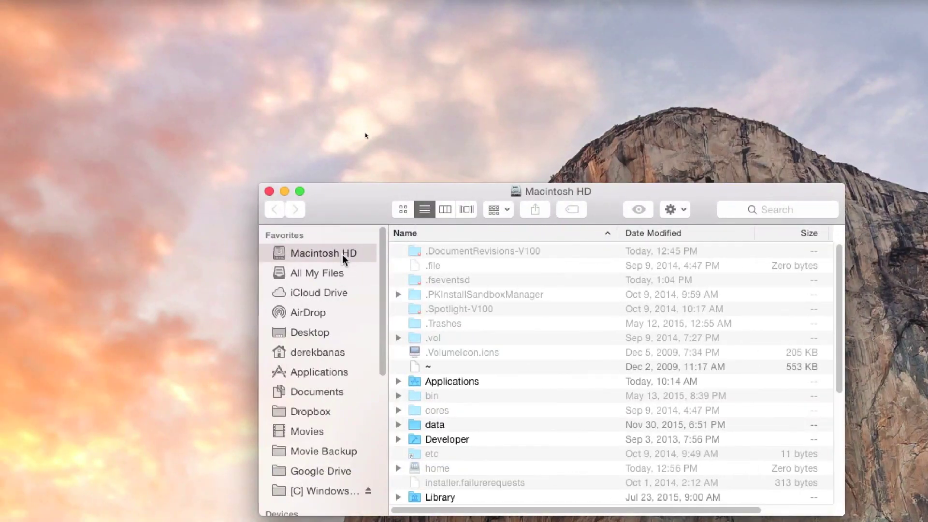
pyautogui.moveTo(387, 184); pyautogui.dragTo(296, 24)
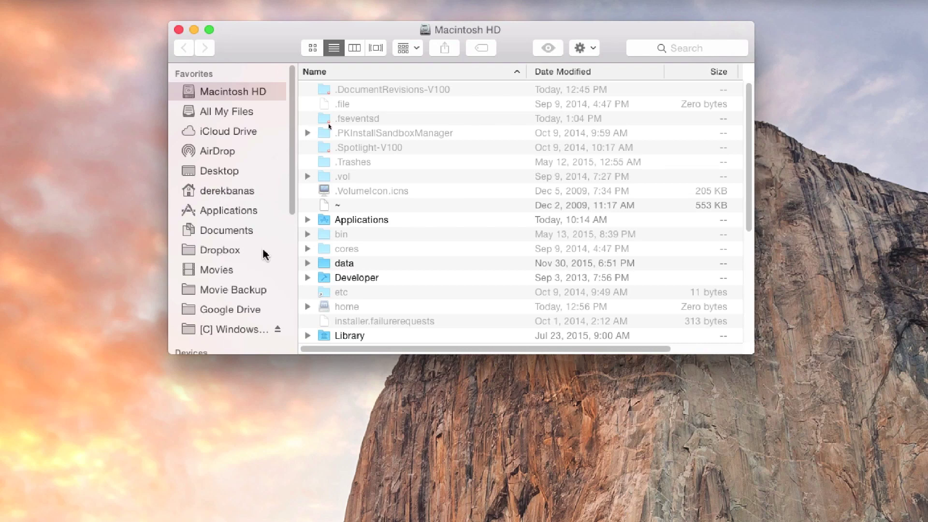
pyautogui.click(222, 192)
pyautogui.scroll(-2, 447, 283)
pyautogui.scroll(-10, 440, 272)
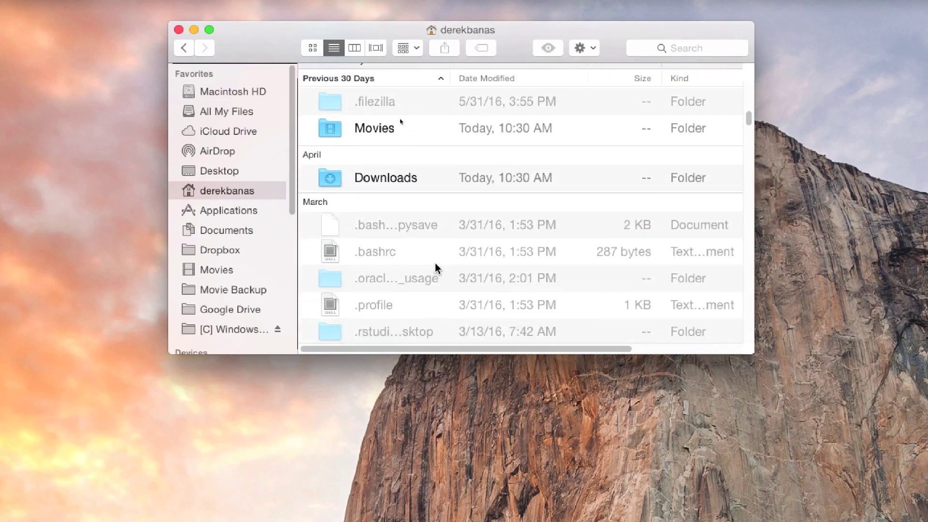
pyautogui.doubleClick(402, 177)
pyautogui.scroll(-10, 427, 190)
pyautogui.scroll(3, 427, 193)
pyautogui.scroll(20, 426, 193)
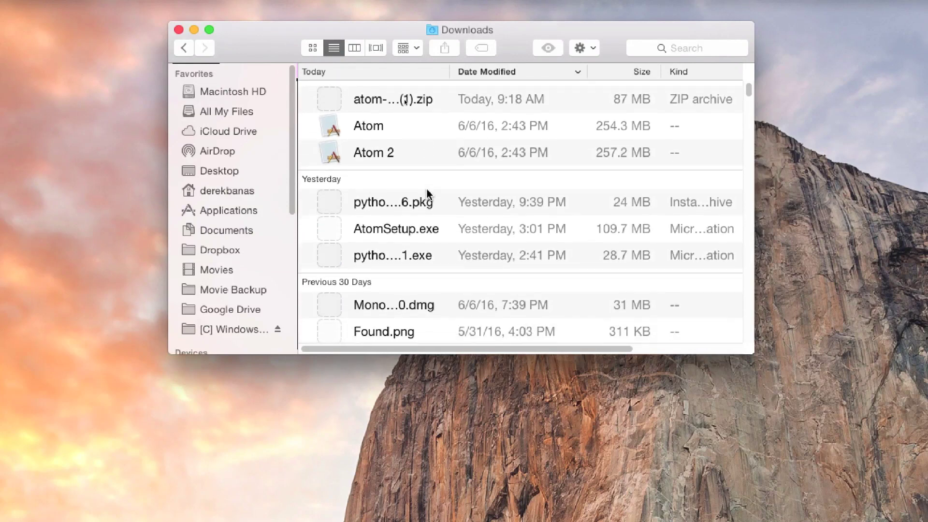
# - Copy the Atom 2 application from Downloads and open the Applications folder on Macintosh HD
pyautogui.click(406, 153)
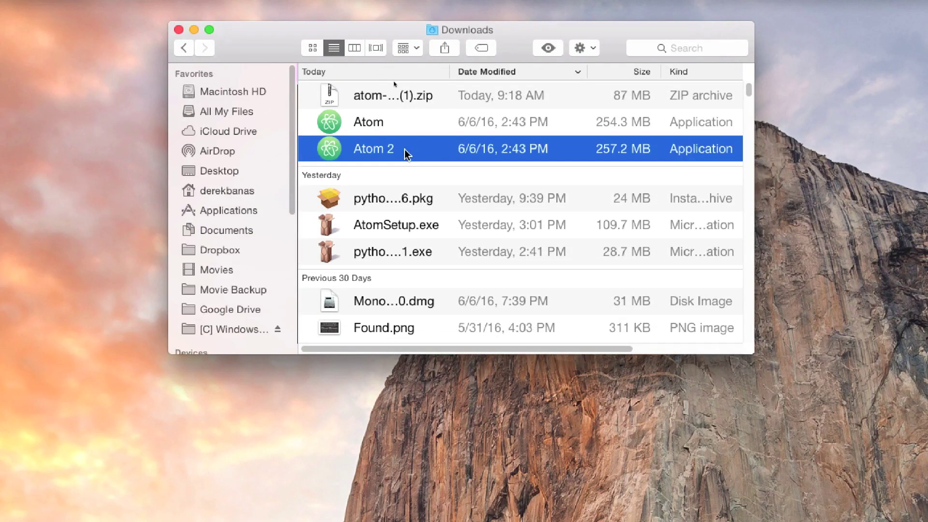
pyautogui.rightClick(410, 153)
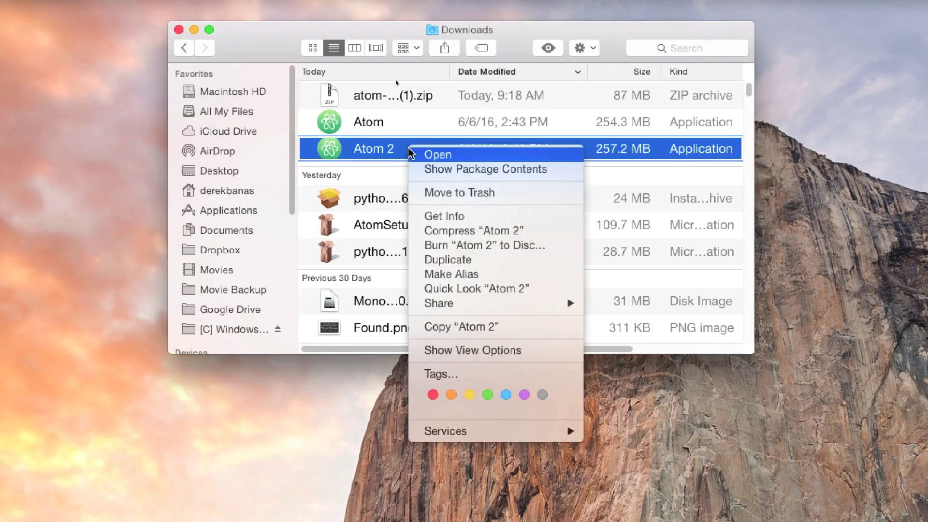
pyautogui.click(468, 328)
pyautogui.click(214, 93)
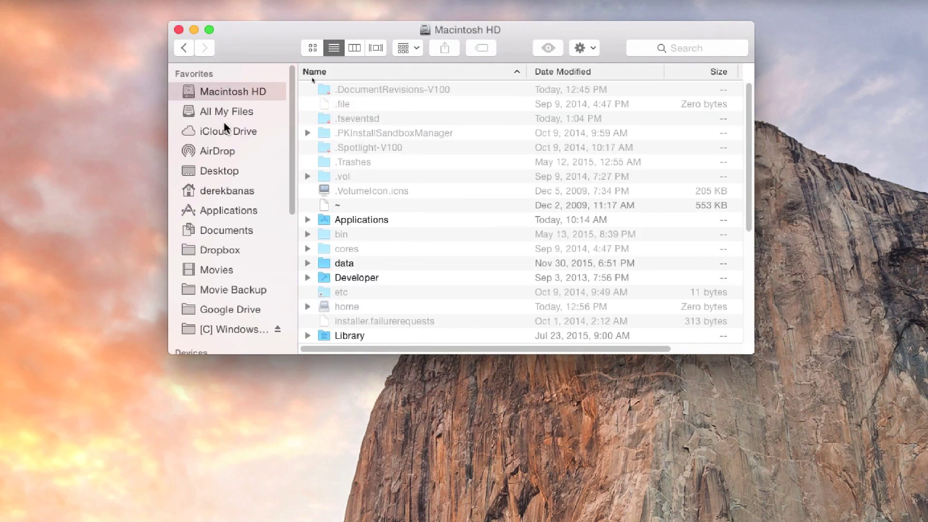
pyautogui.doubleClick(369, 220)
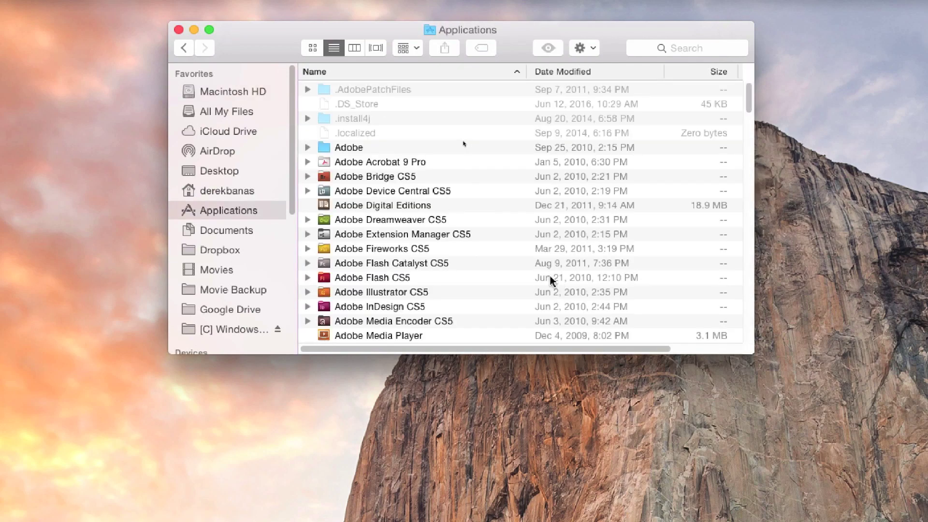
pyautogui.scroll(-15, 485, 201)
pyautogui.scroll(5, 480, 205)
pyautogui.scroll(6, 480, 205)
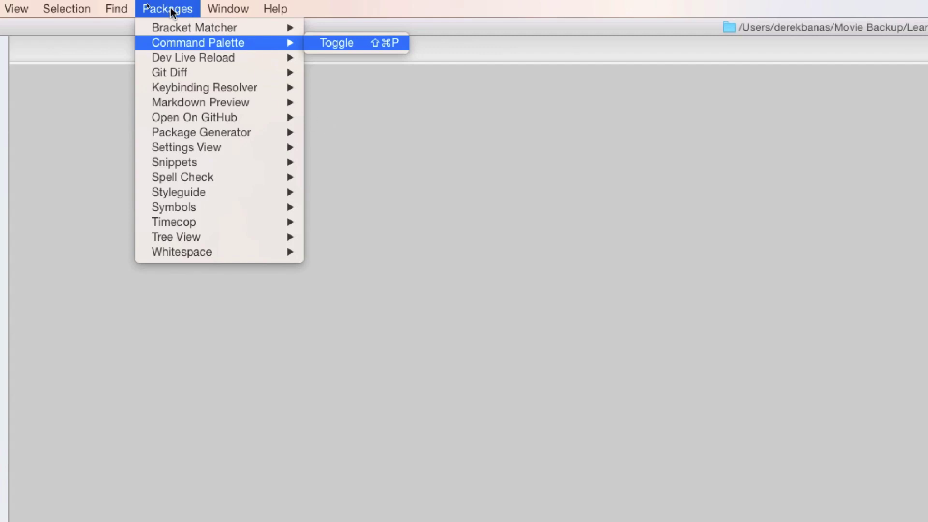
# - In Atom, search the Command Palette for "install" and open Settings View: Install Packages And Themes
pyautogui.click(361, 42)
pyautogui.write('install')
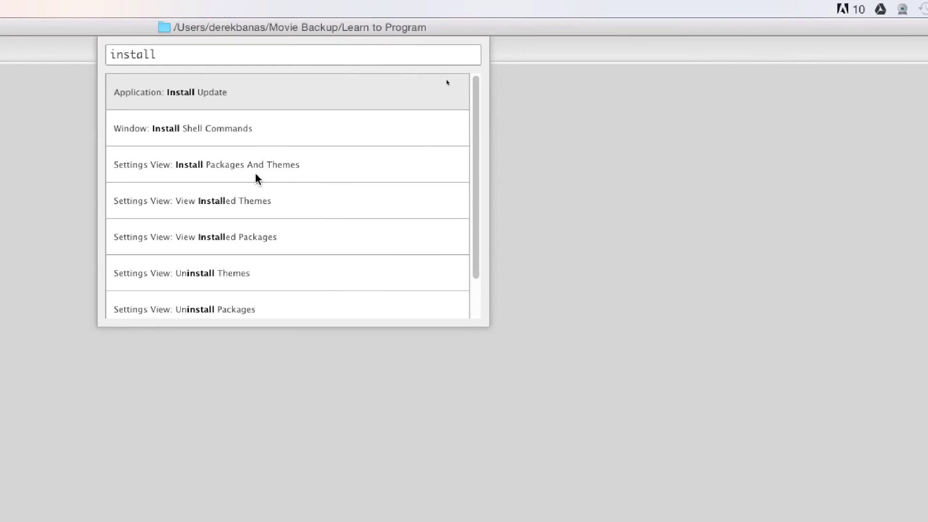
pyautogui.click(322, 169)
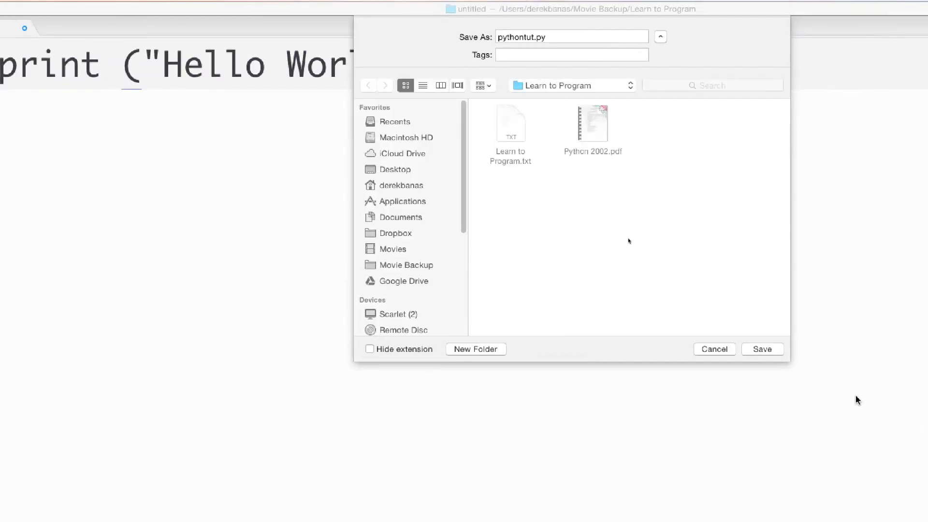
# - Save the print ("Hello World") script as pythontut.py in the Learn to Program folder
pyautogui.click(762, 349)
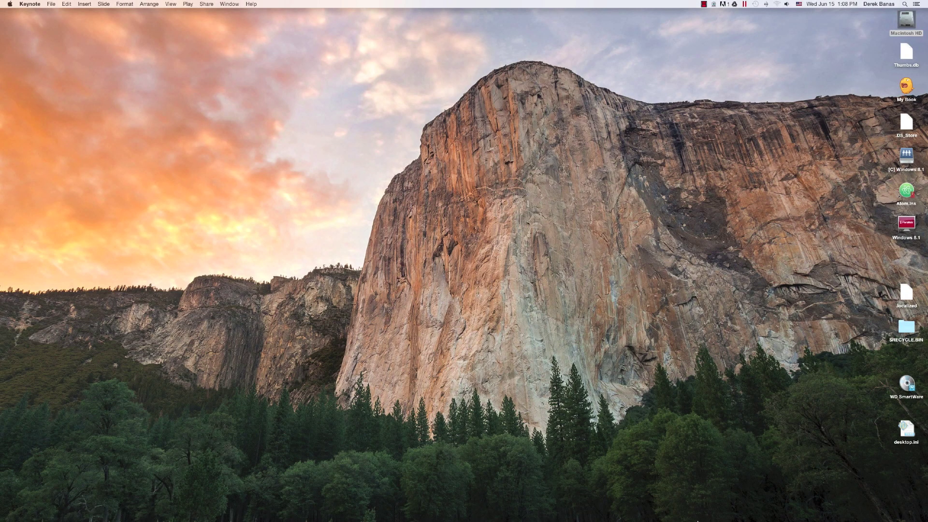
# - Launch Terminal from the Utilities folder inside Applications on Macintosh HD and close the Finder window
pyautogui.moveTo(701, 519)
pyautogui.doubleClick(906, 22)
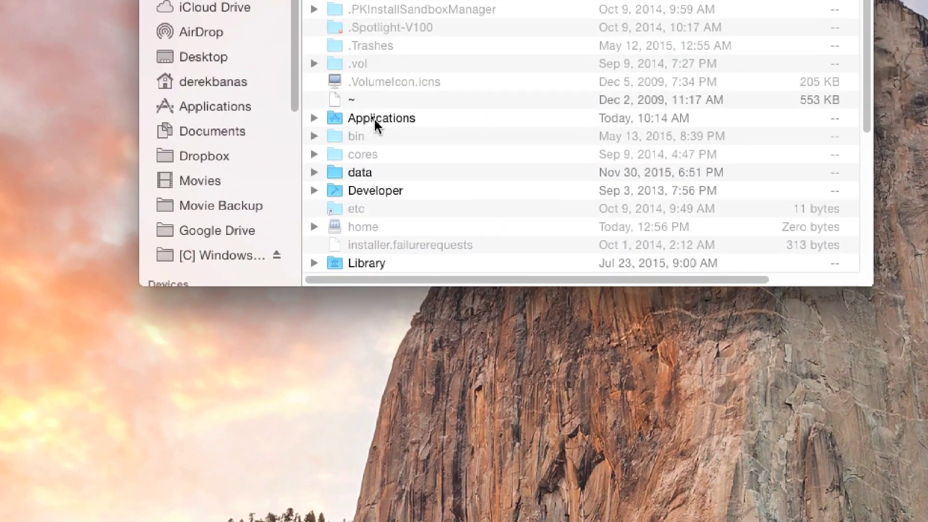
pyautogui.doubleClick(373, 115)
pyautogui.scroll(-20, 482, 215)
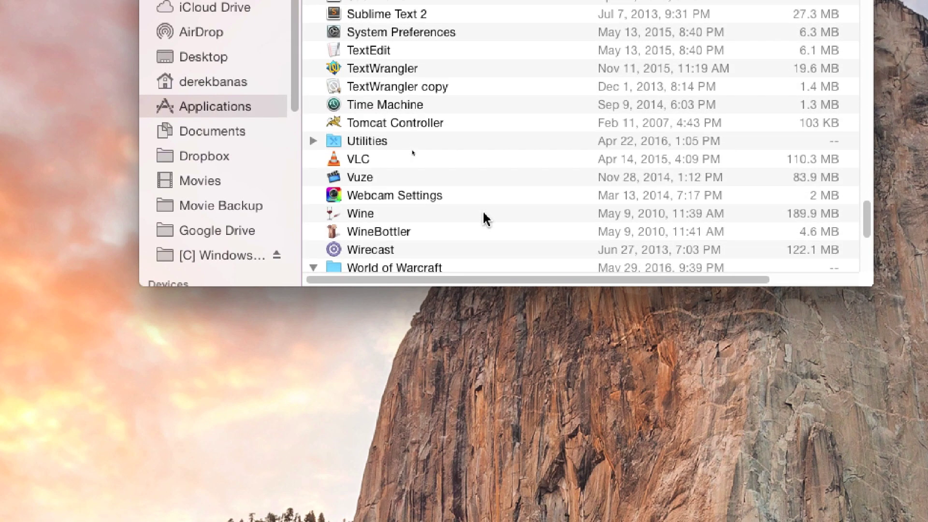
pyautogui.scroll(3, 484, 218)
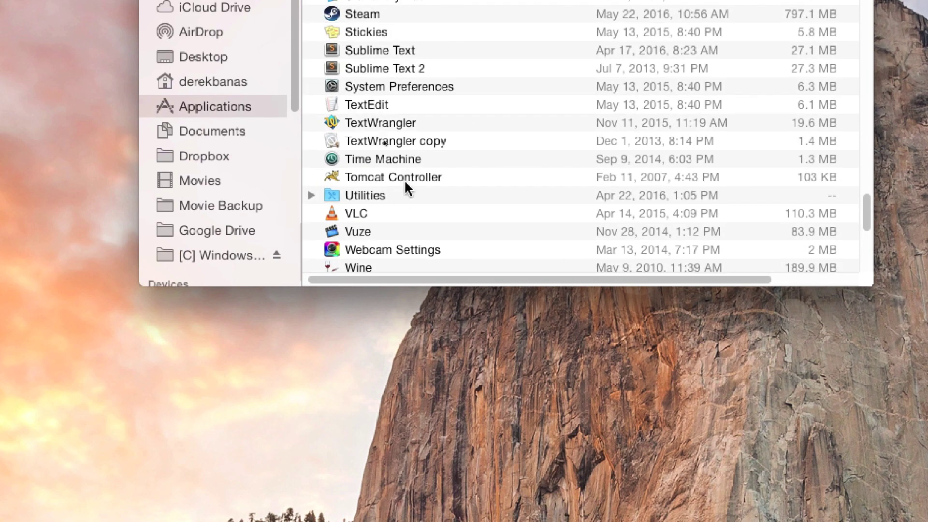
pyautogui.doubleClick(368, 195)
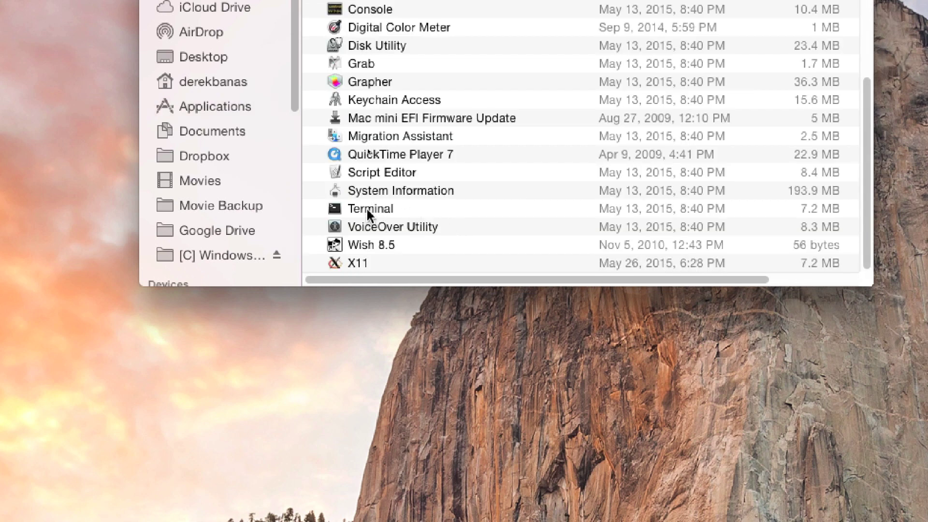
pyautogui.doubleClick(367, 207)
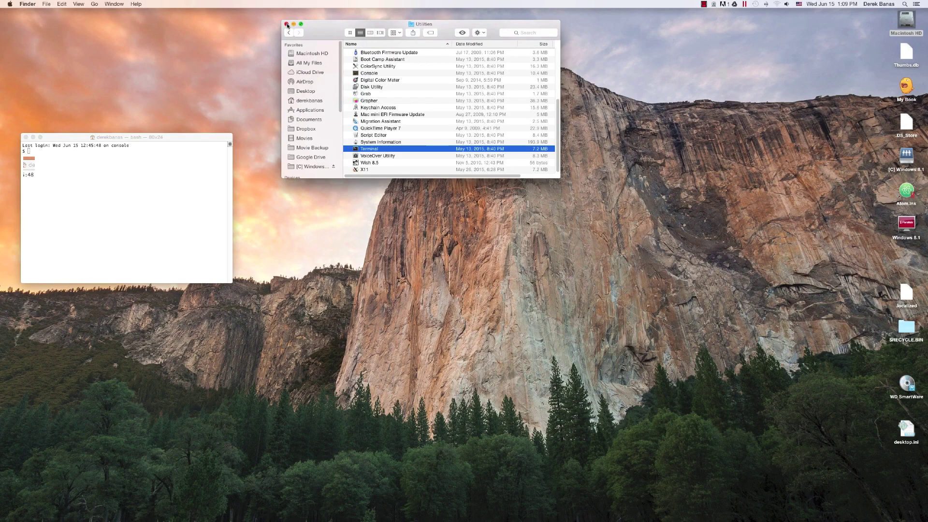
pyautogui.click(288, 25)
# - Bring Terminal to the front and enlarge its text to roughly two and a half times the original size
pyautogui.click(175, 236)
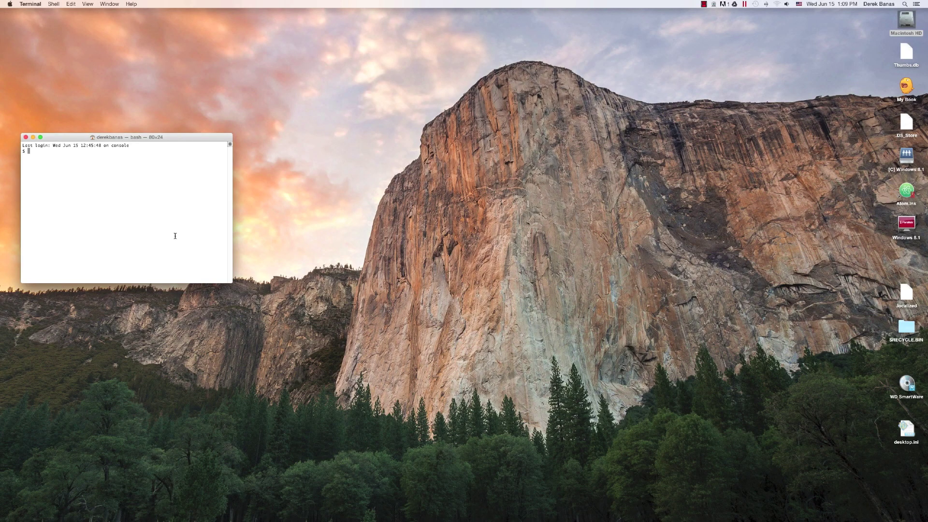
pyautogui.press('super+plus')
pyautogui.press('super+plus')
pyautogui.press('super+plus')
pyautogui.press('super+plus')
pyautogui.press('super+plus')
pyautogui.press('super+plus')
pyautogui.press('super+plus')
pyautogui.press('super+plus')
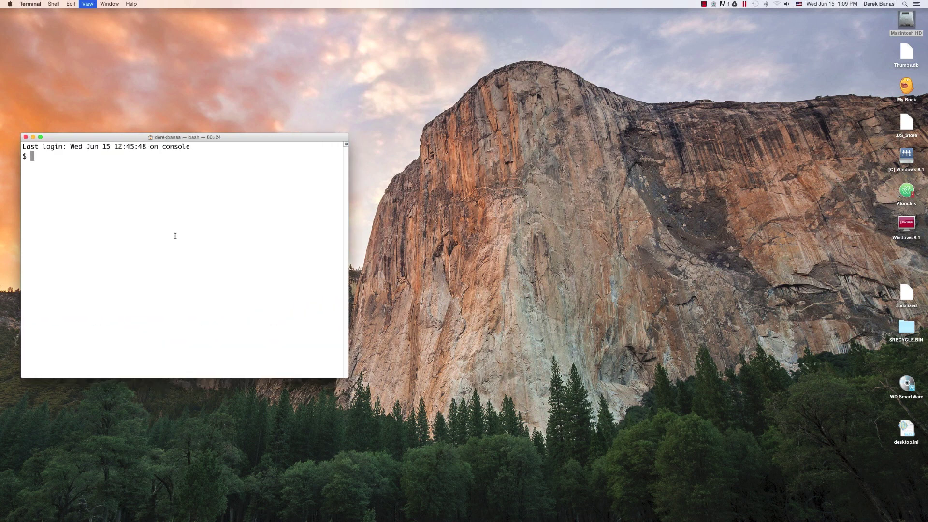
pyautogui.press('super+plus')
pyautogui.press('super+plus')
pyautogui.press('super+plus')
pyautogui.press('super+plus')
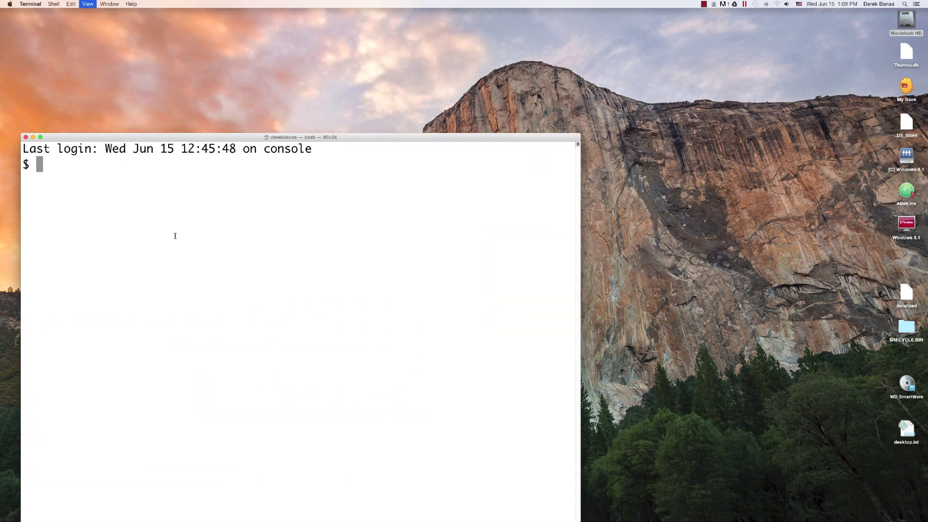
# - Run which python3 in Terminal, select the returned interpreter path and quit Terminal
pyautogui.write('which ')
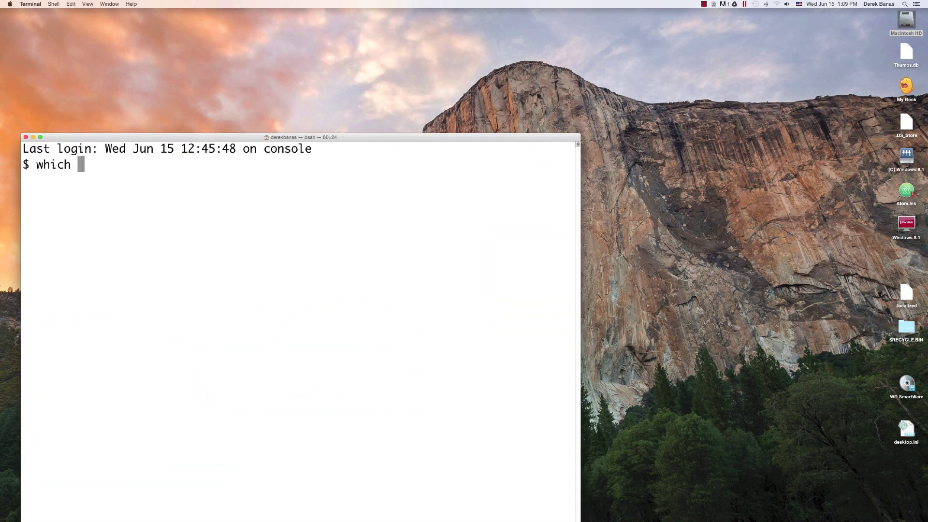
pyautogui.write('python3')
pyautogui.press('Return')
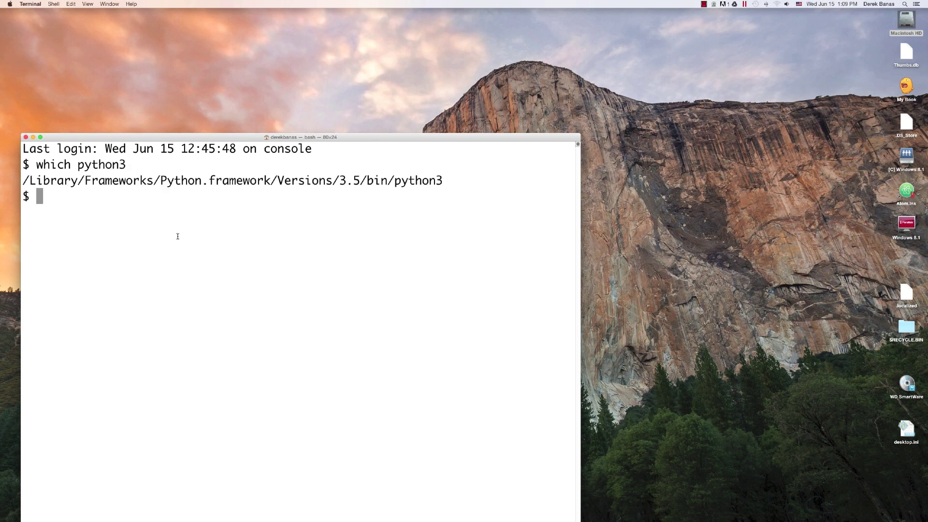
pyautogui.moveTo(25, 183); pyautogui.dragTo(439, 197)
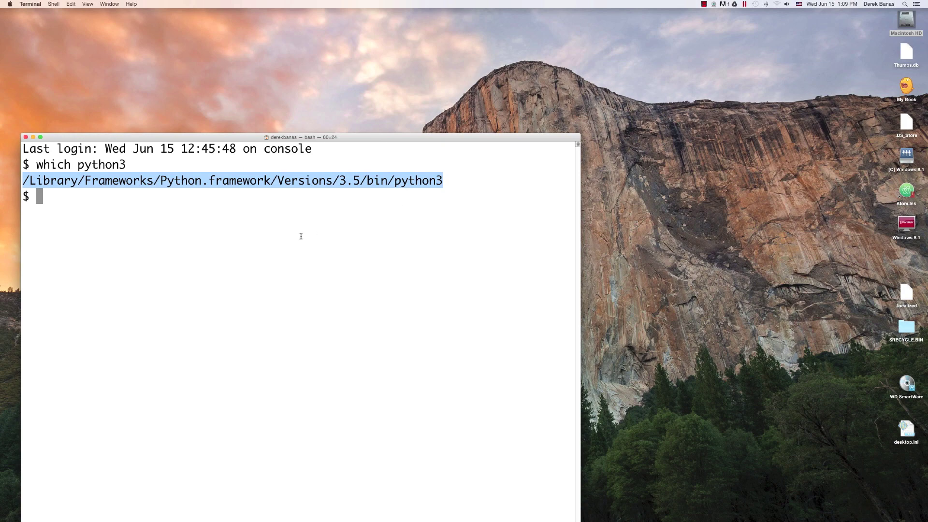
pyautogui.click(30, 4)
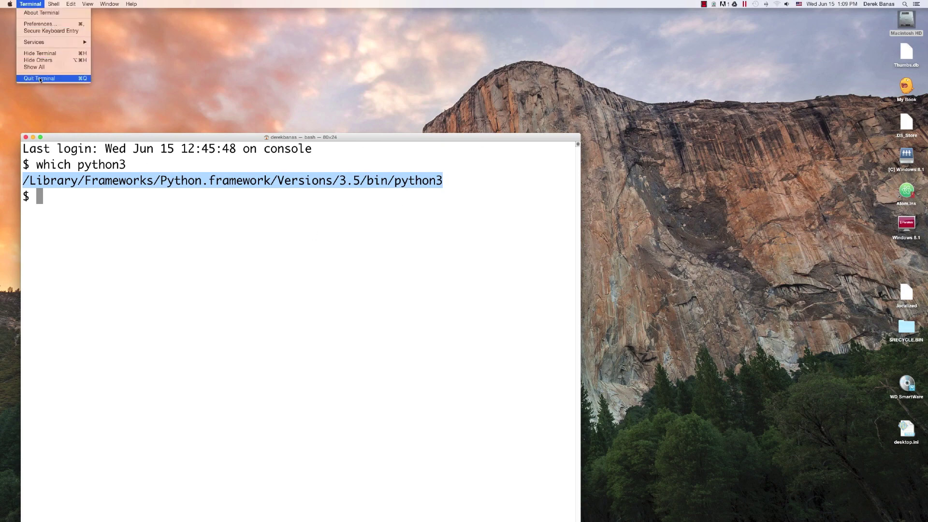
pyautogui.click(39, 82)
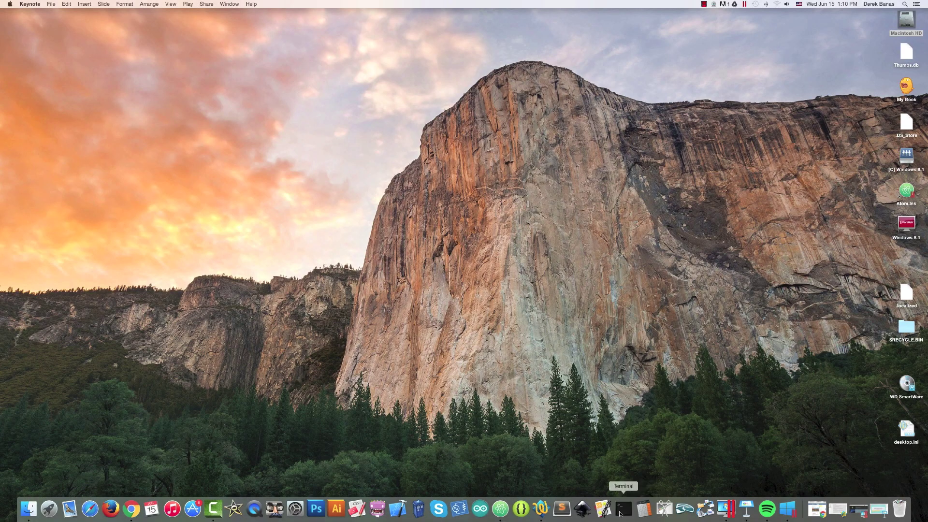
# - Reopen Terminal, move its window to the middle of the desktop and start IDLE with the idle3 command
pyautogui.click(624, 510)
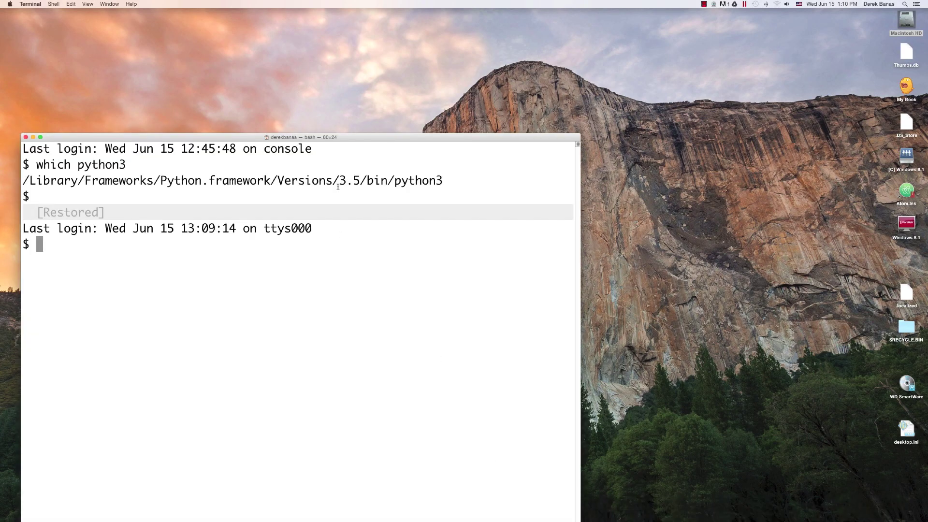
pyautogui.press('super+alt+c')
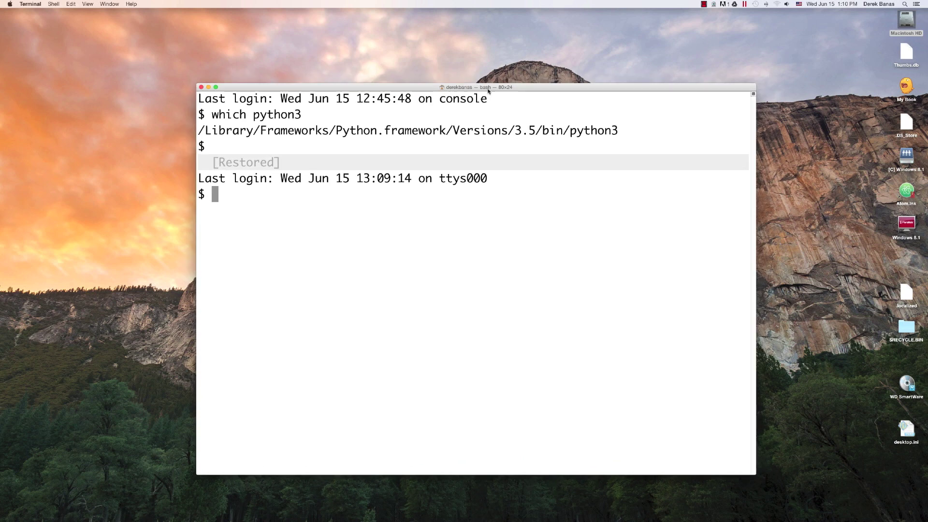
pyautogui.write('idle3')
pyautogui.press('Return')
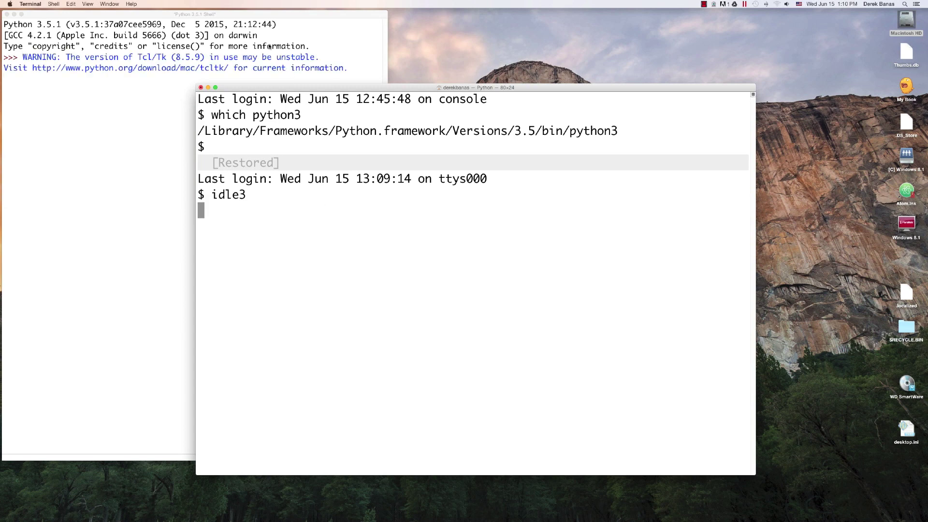
# - Bring the Python 3.5.1 Shell window to the front and run print("Hello World")
pyautogui.click(220, 12)
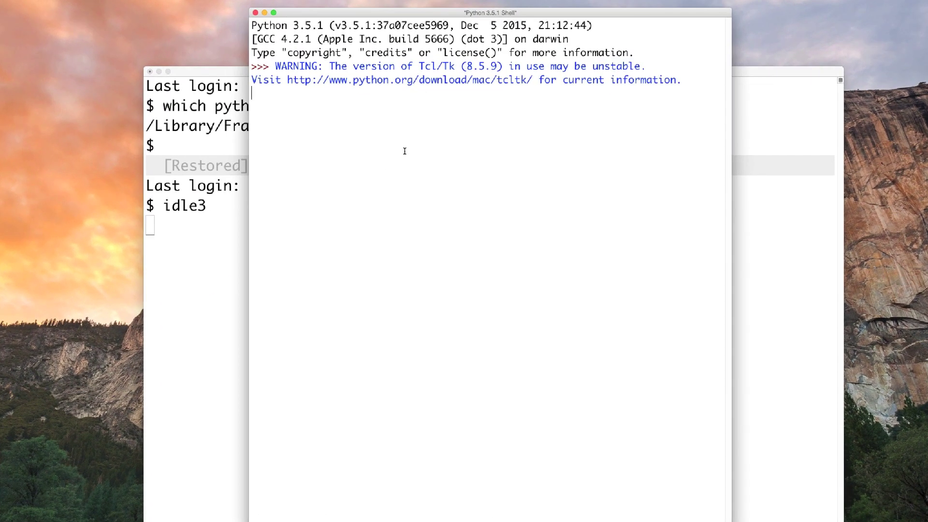
pyautogui.write('print("H')
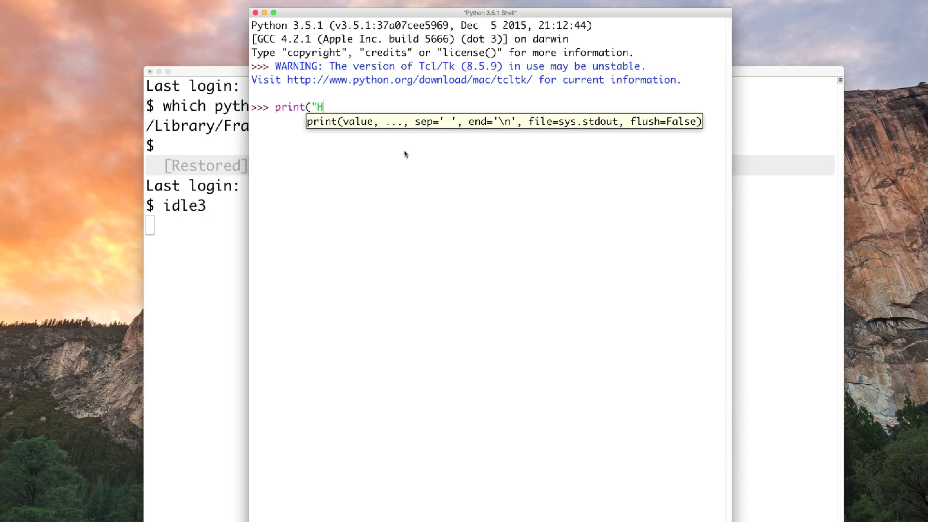
pyautogui.write('ello World")')
pyautogui.press('Return')
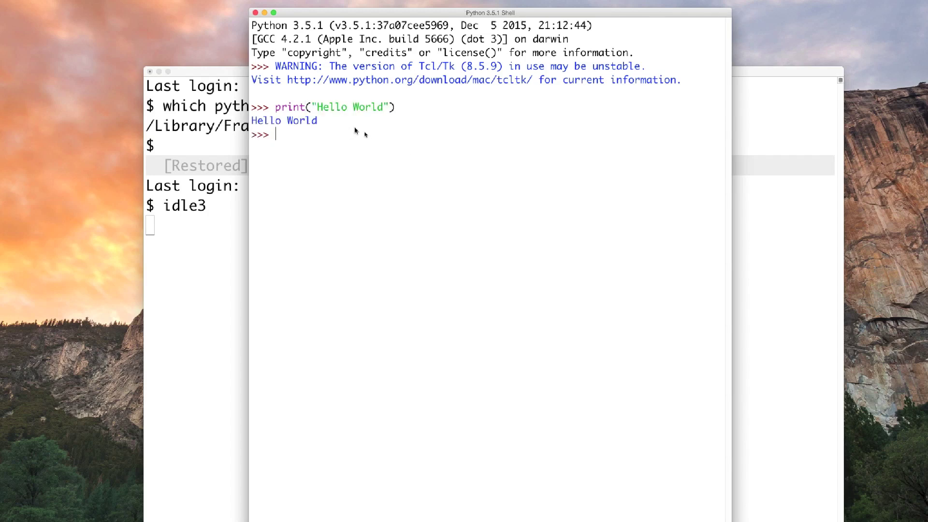